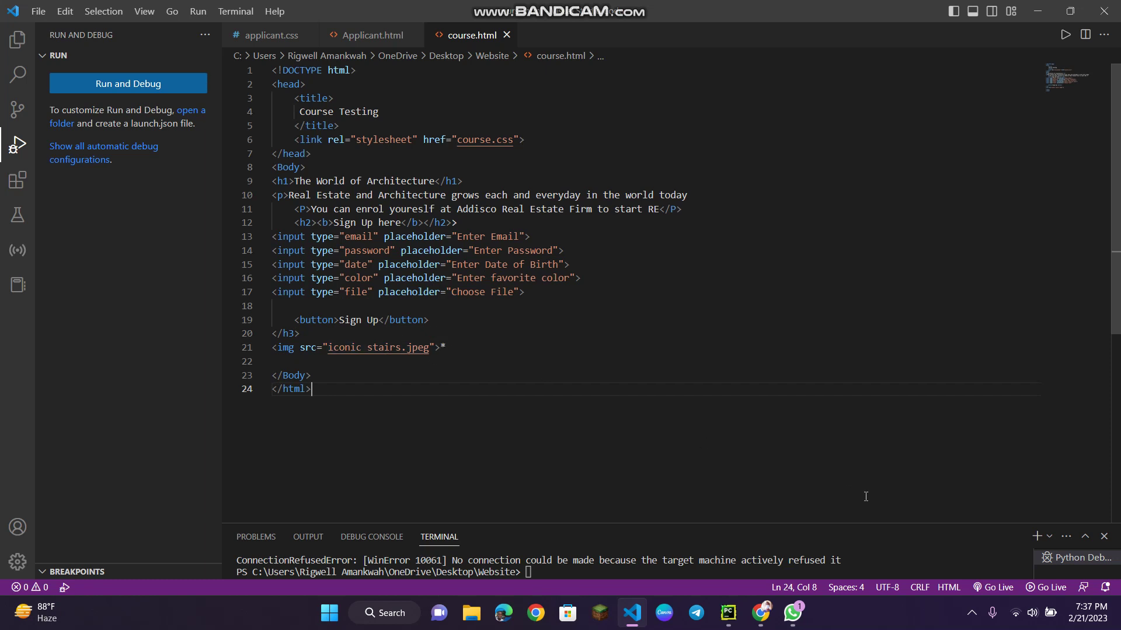
Serve course.html with Go Live, view its broken image in Edge, then close Edge
left_click(1051, 588)
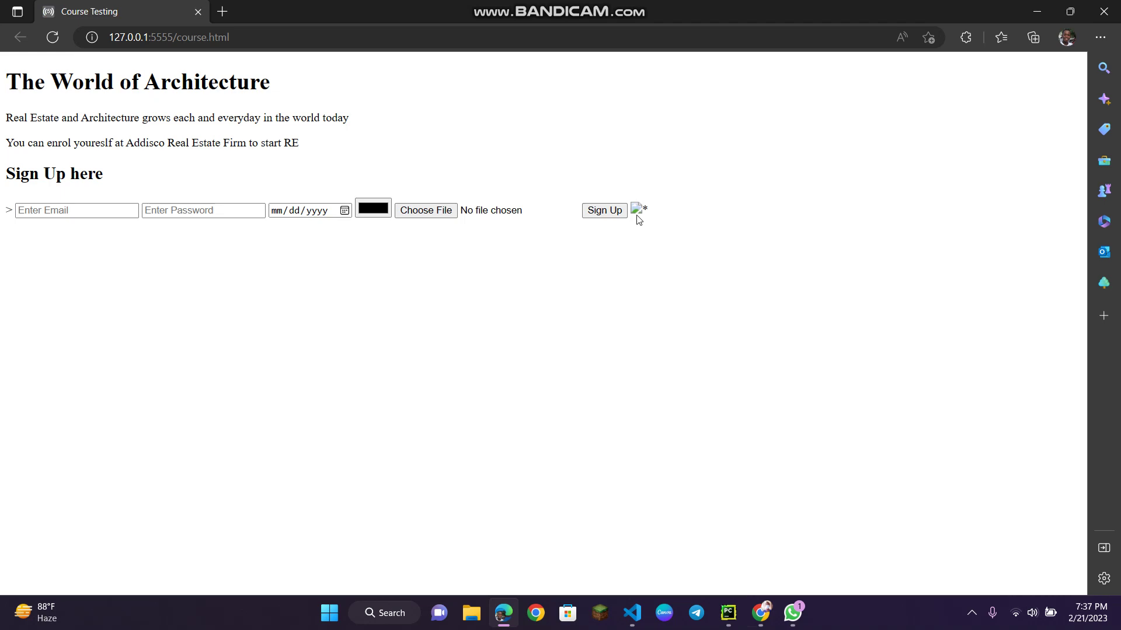
left_click(1103, 11)
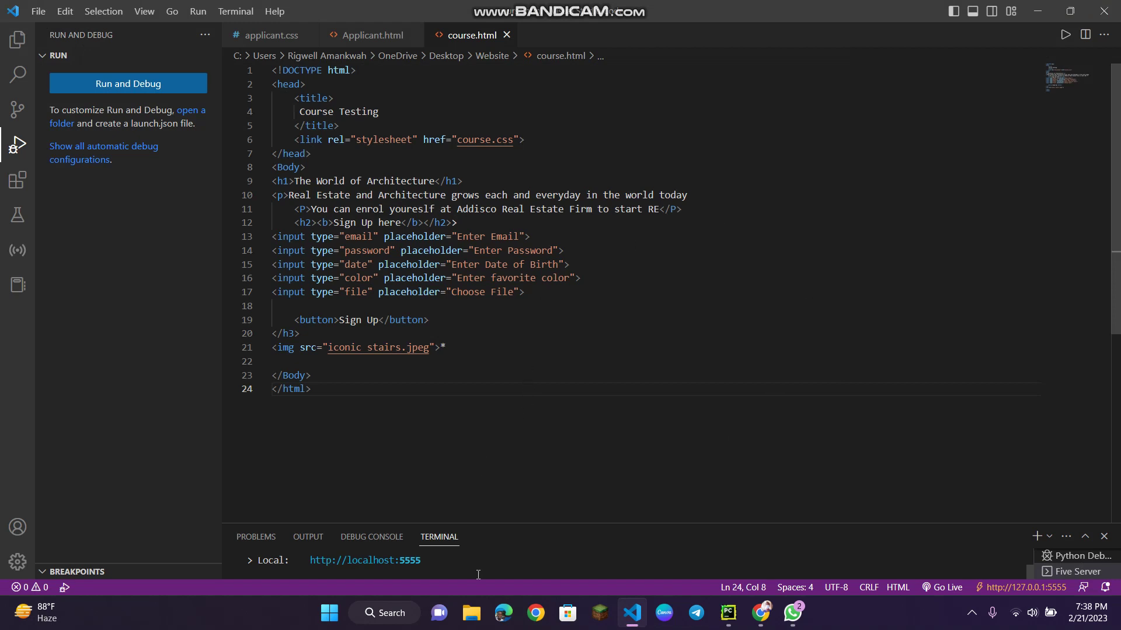
Browse File Explorer to the Saved Pictures folder, passing through Desktop > Website
left_click(472, 613)
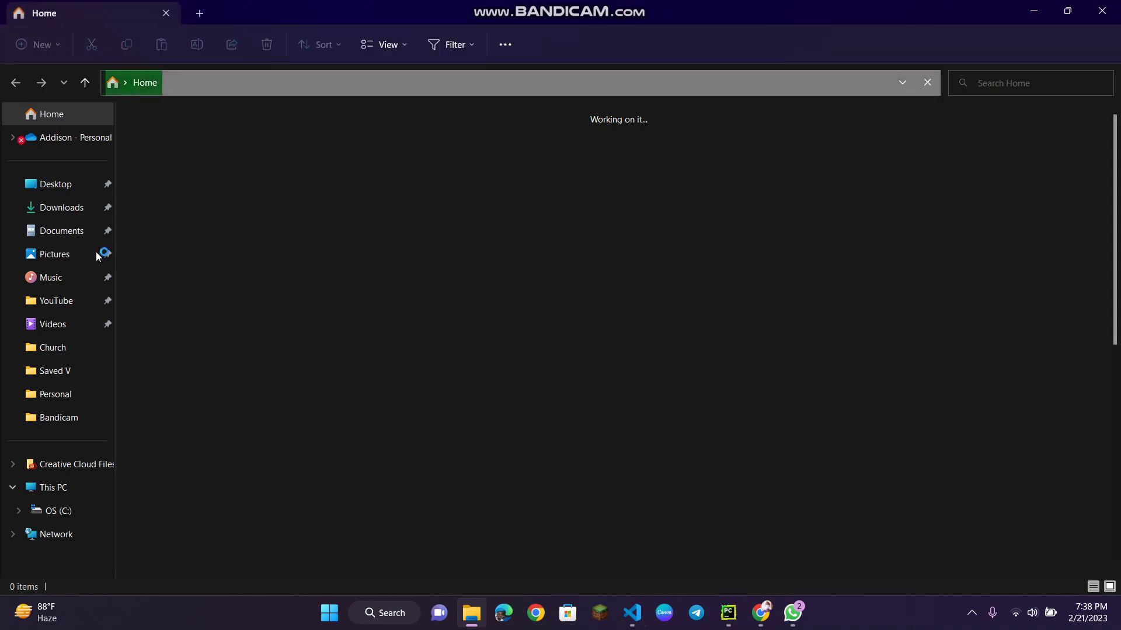
left_click(55, 256)
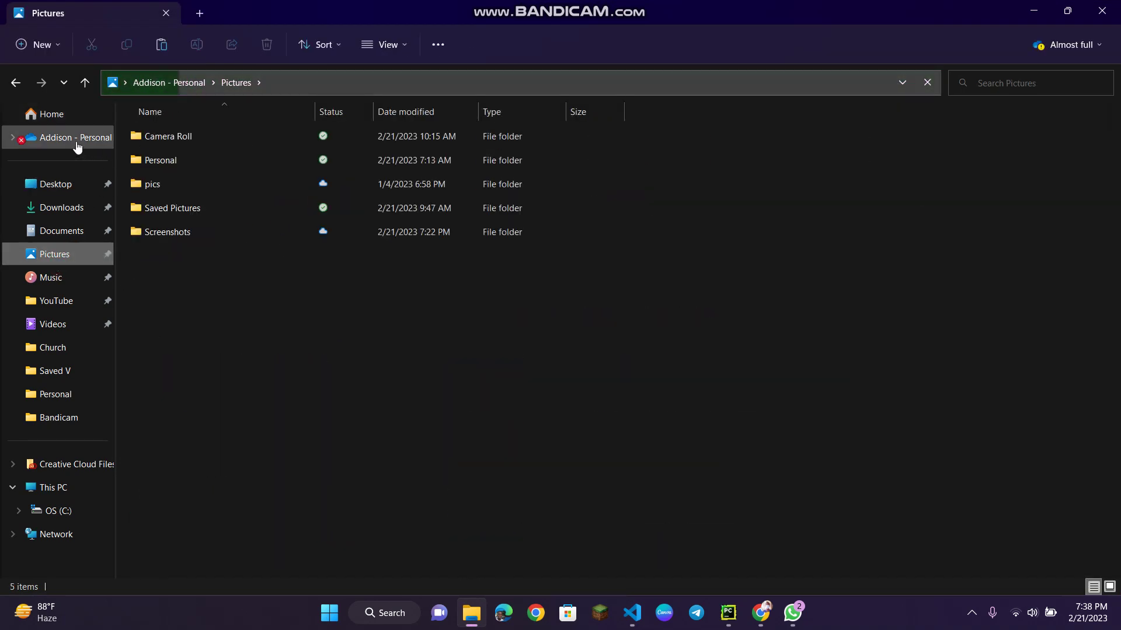
left_click(62, 185)
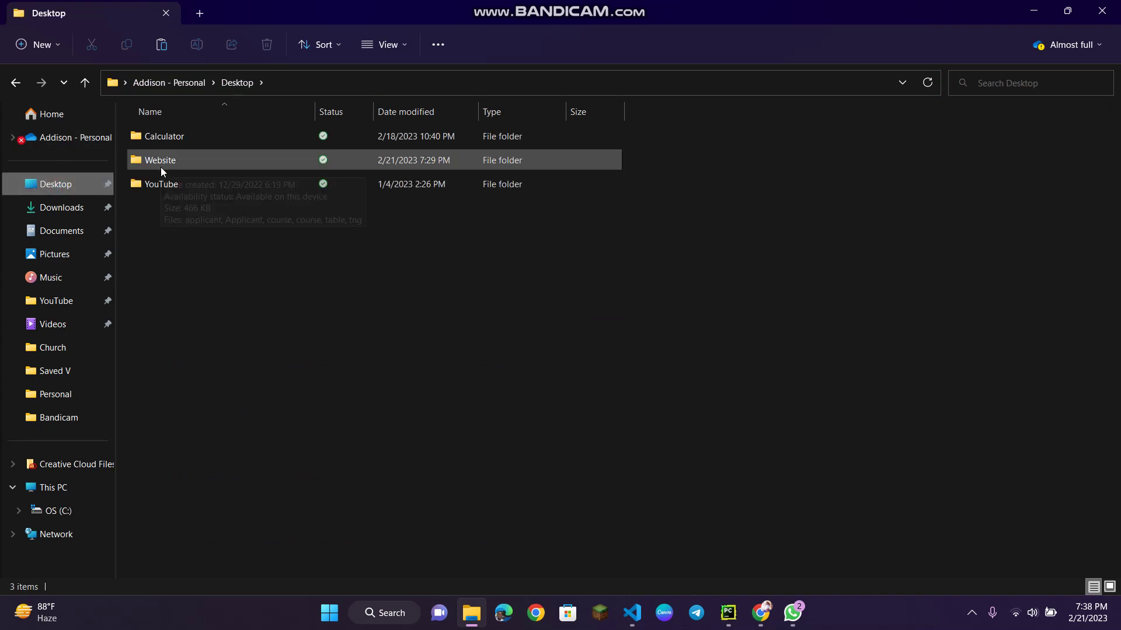
double_click(161, 167)
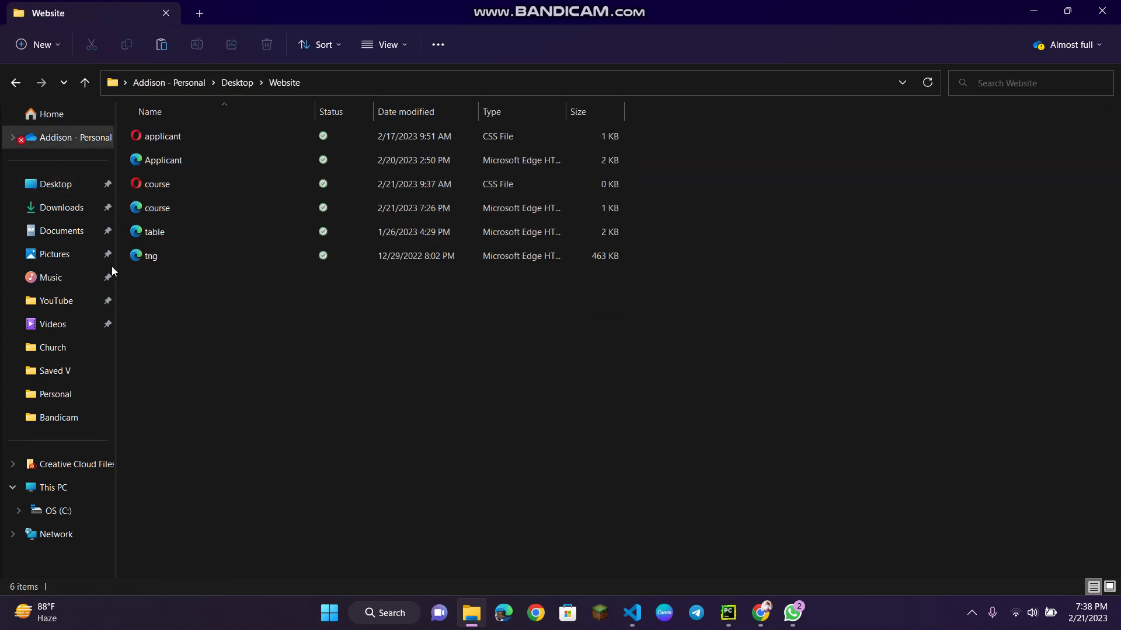
left_click(60, 257)
double_click(187, 208)
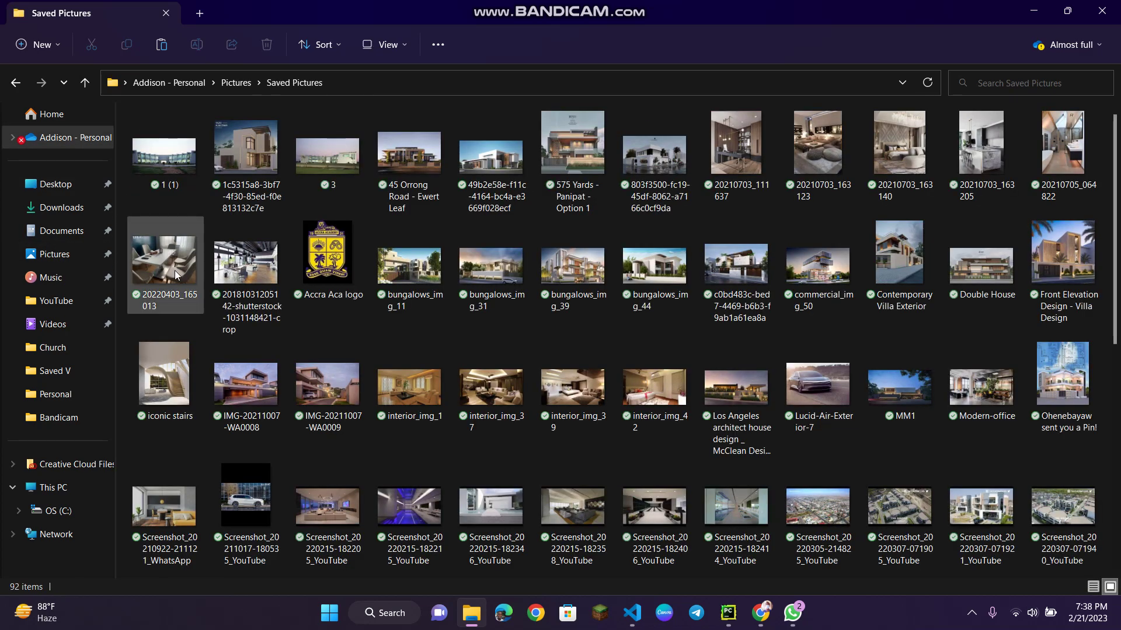
Copy the iconic stairs image from Saved Pictures into Desktop > Website
left_click(168, 365)
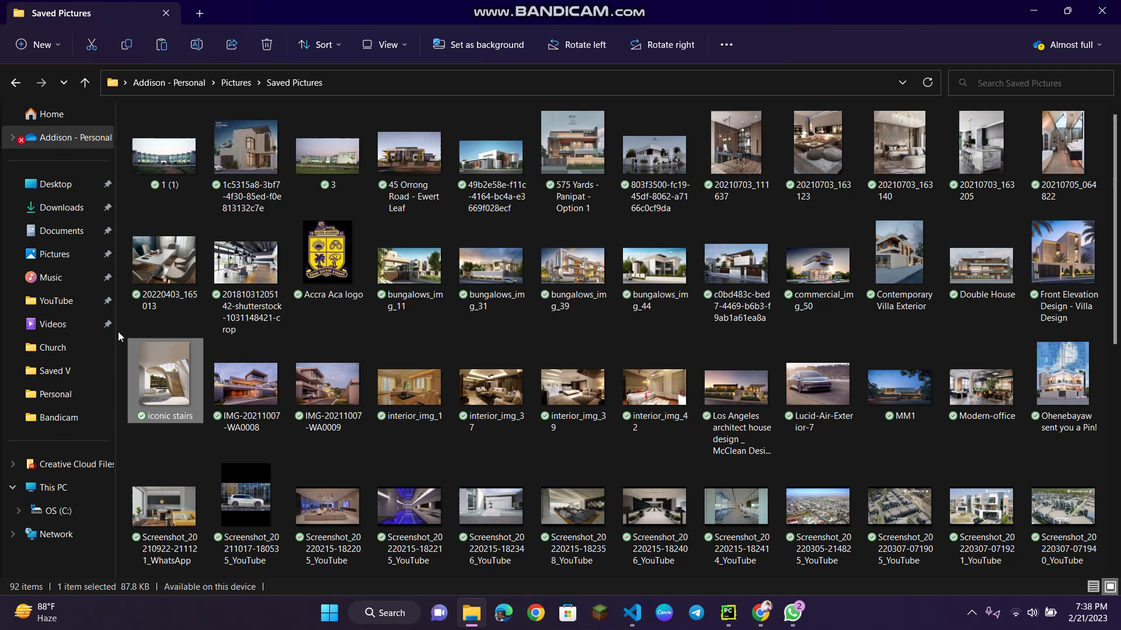
left_click(61, 184)
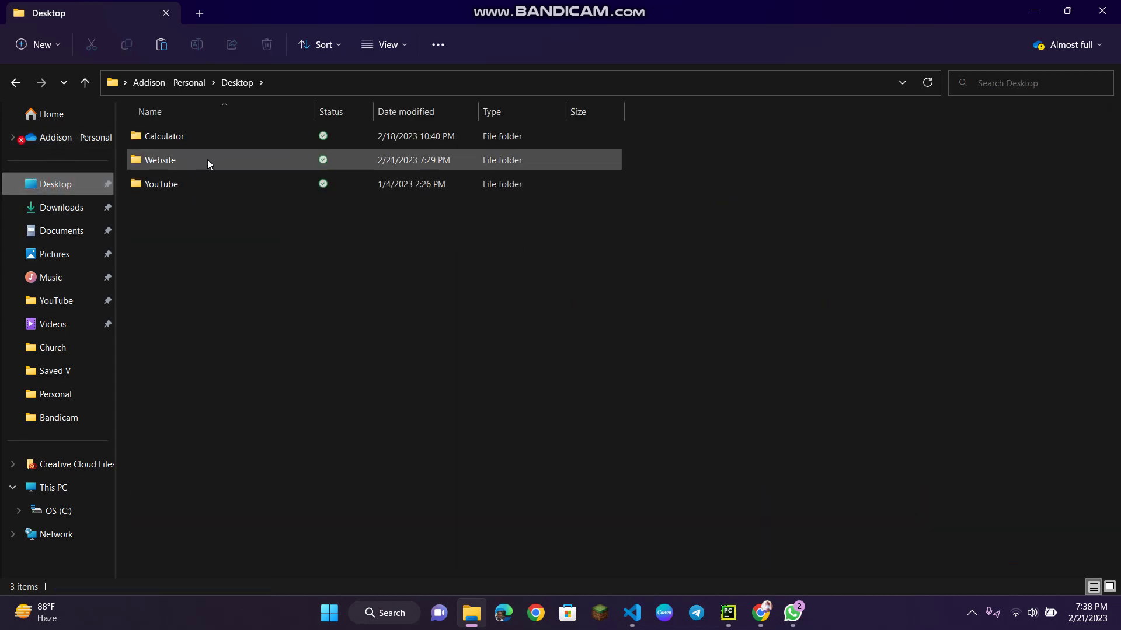
double_click(208, 158)
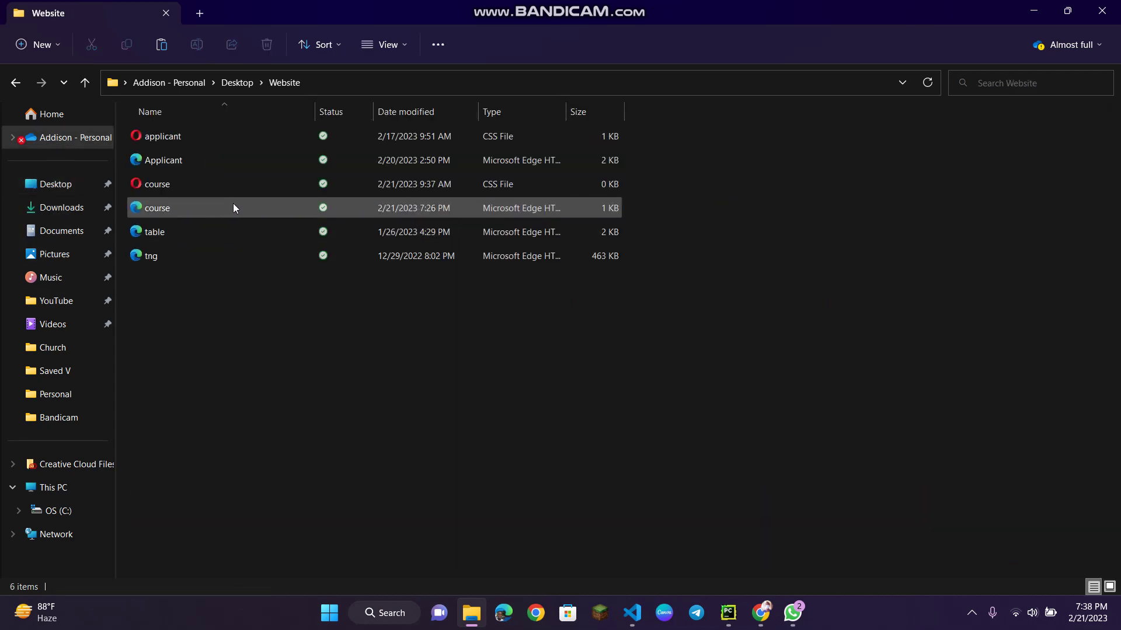
key("ctrl+v")
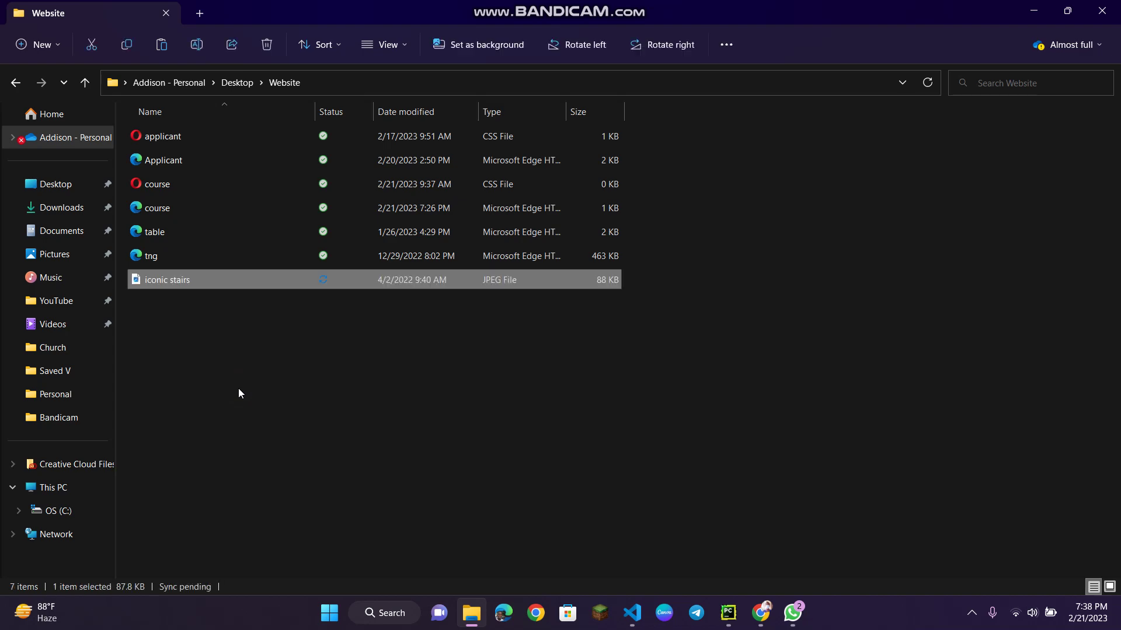
Back in VS Code, restart the local server for course.html with Go Live
key("alt+Tab")
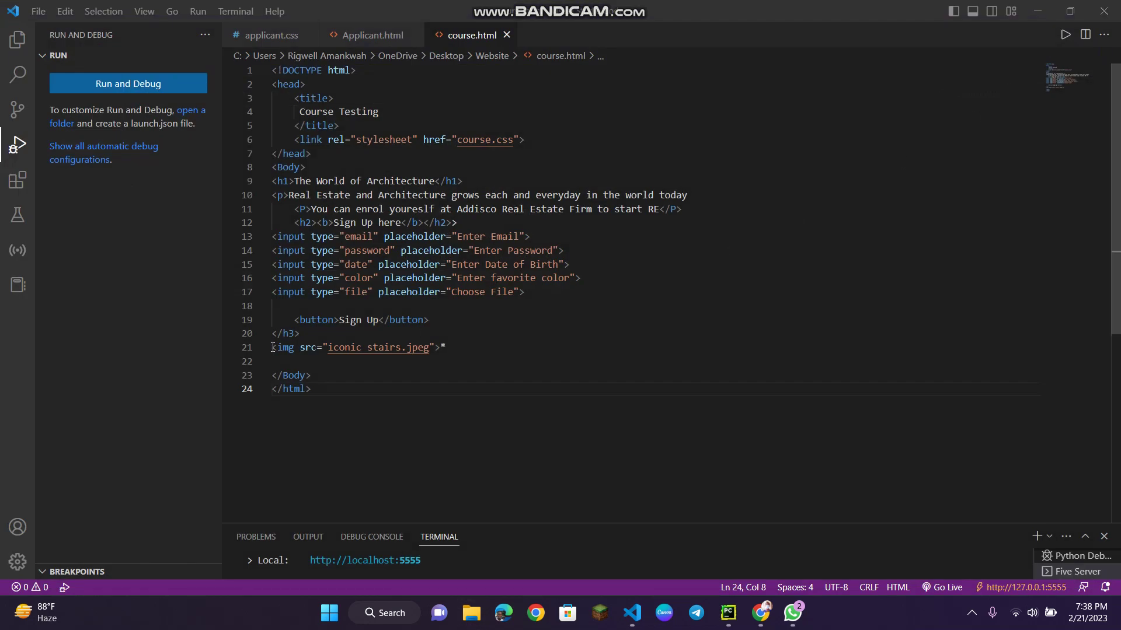
left_click(377, 373)
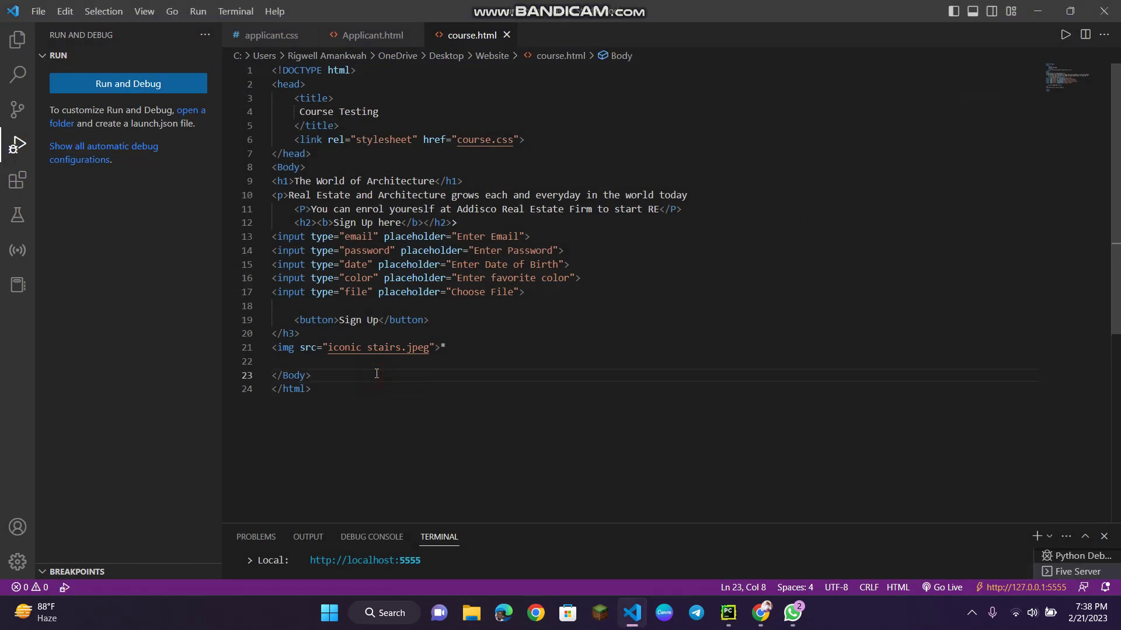
left_click(1020, 587)
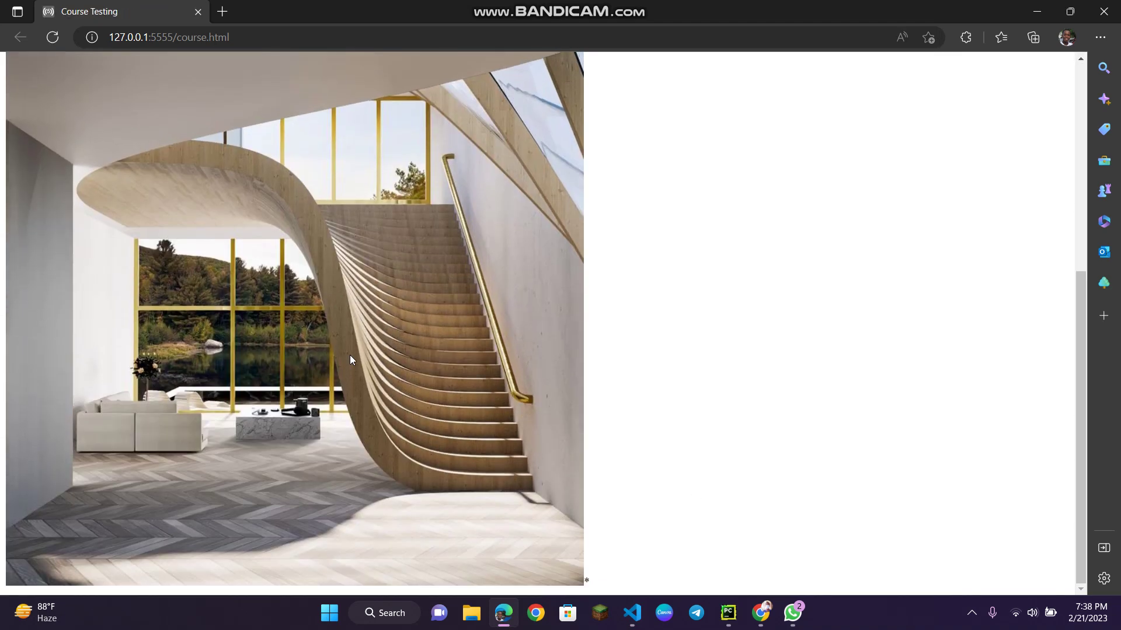
scroll(349, 354, "up", 5)
Close Edge after confirming the iconic stairs photo appears below the sign-up form
left_click(1102, 11)
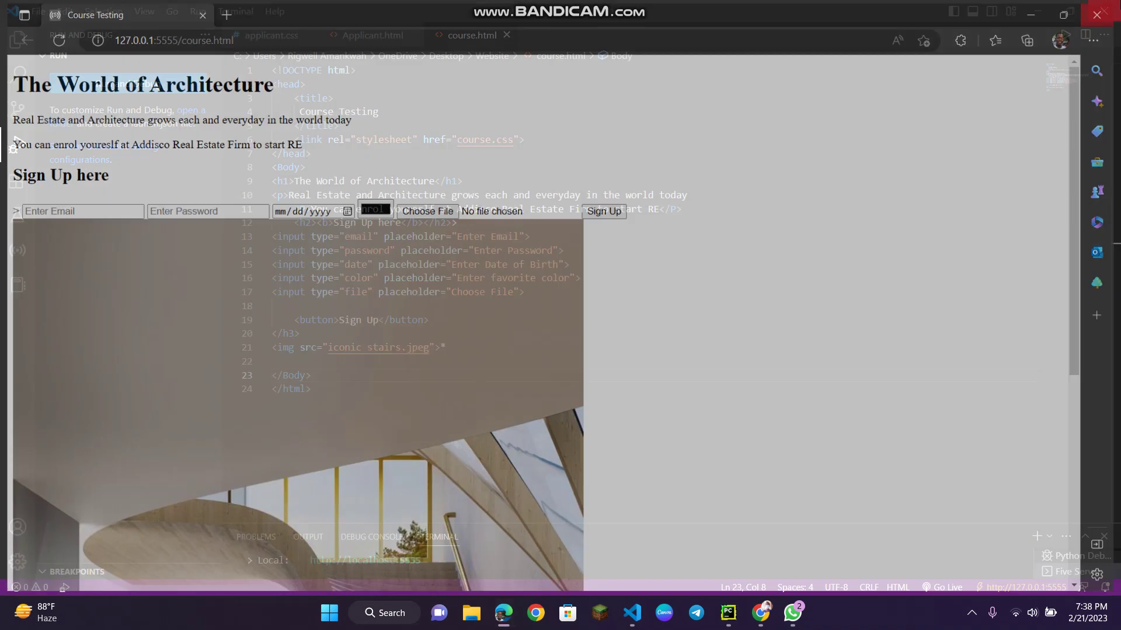